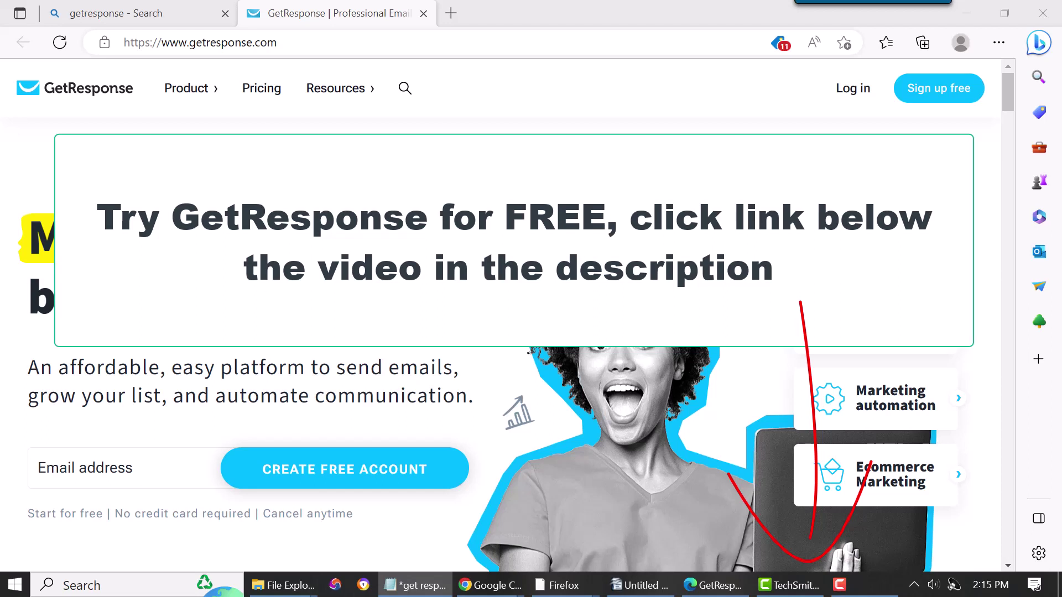
# Log in to GetResponse and open the Tools list from the dashboard
pyautogui.click(856, 90)
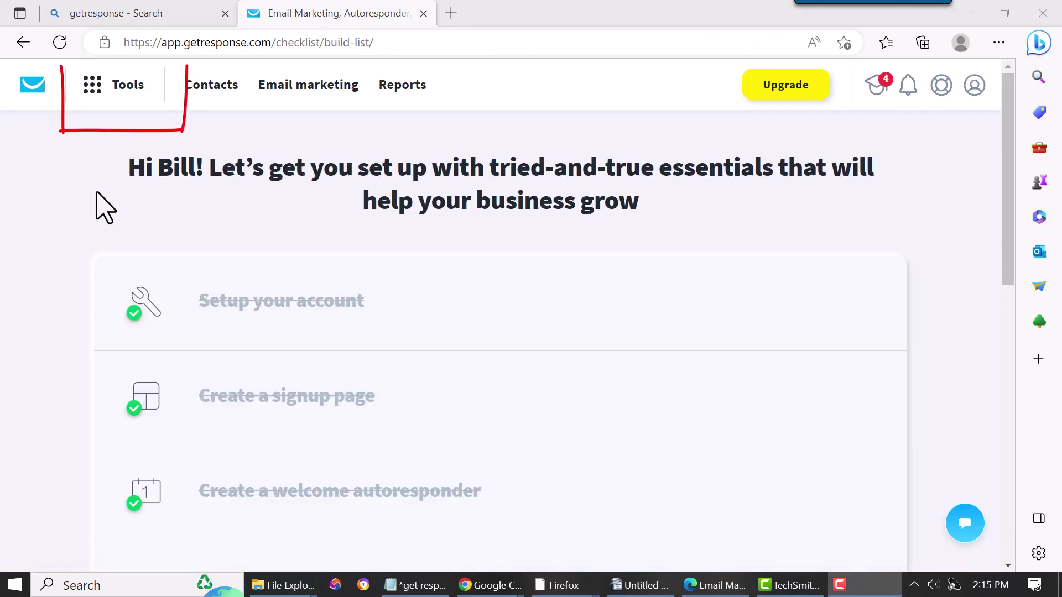
pyautogui.click(127, 88)
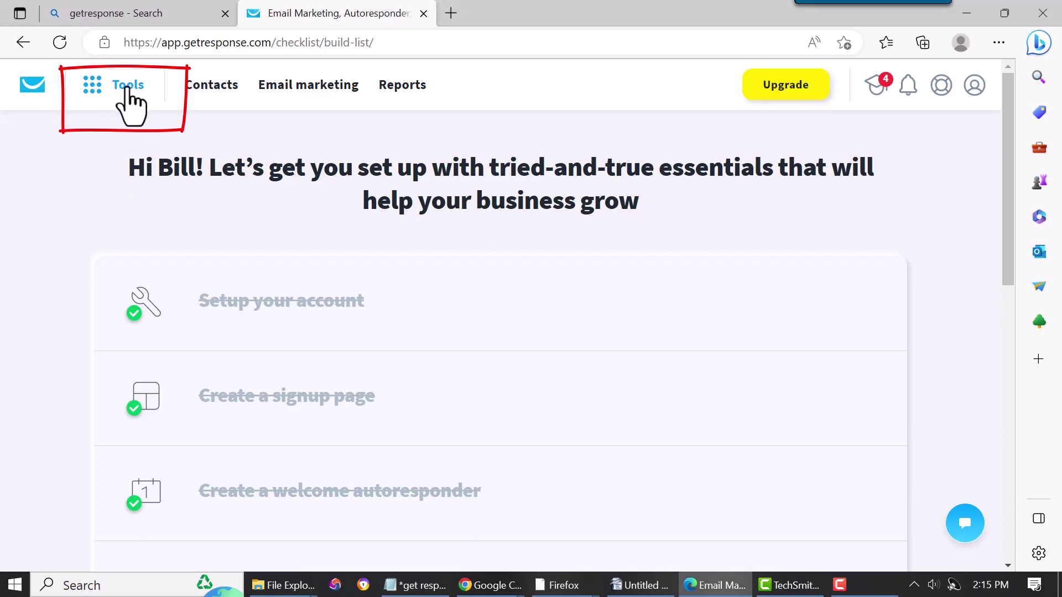
pyautogui.click(101, 92)
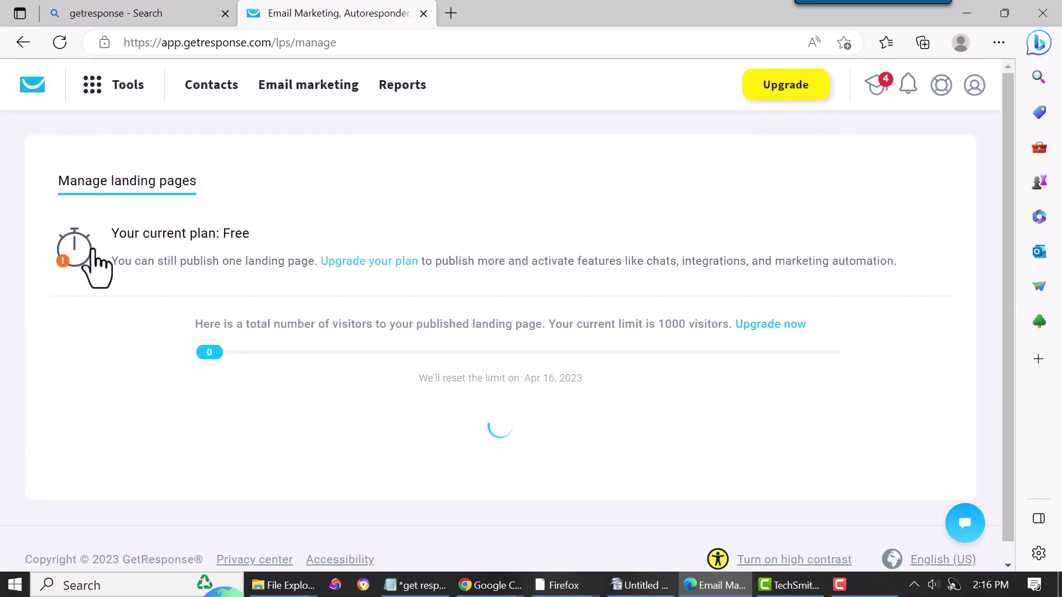
# Scroll to 'landing page 770' and open its row actions menu
pyautogui.scroll(-3, 224, 337)
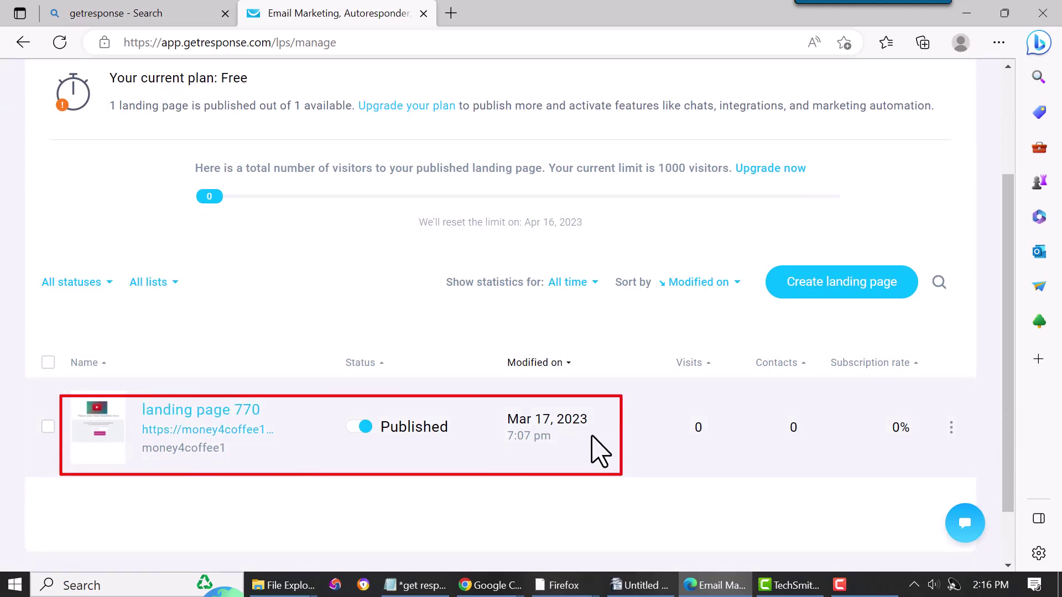
pyautogui.click(951, 428)
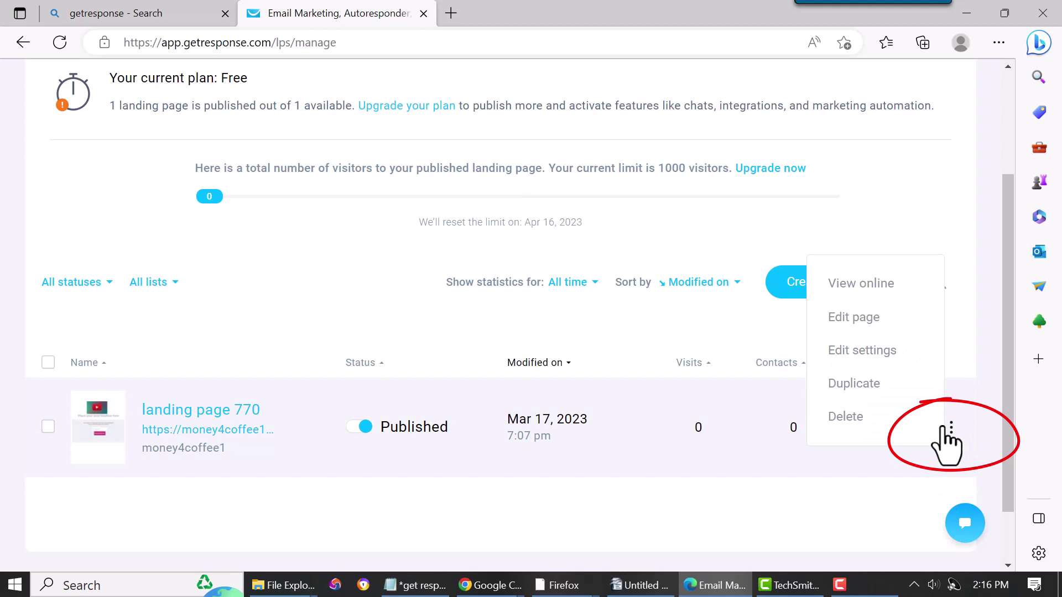
pyautogui.click(950, 427)
pyautogui.click(949, 431)
# Edit landing page 770 and drag the form section's top and bottom edges upward
pyautogui.click(865, 326)
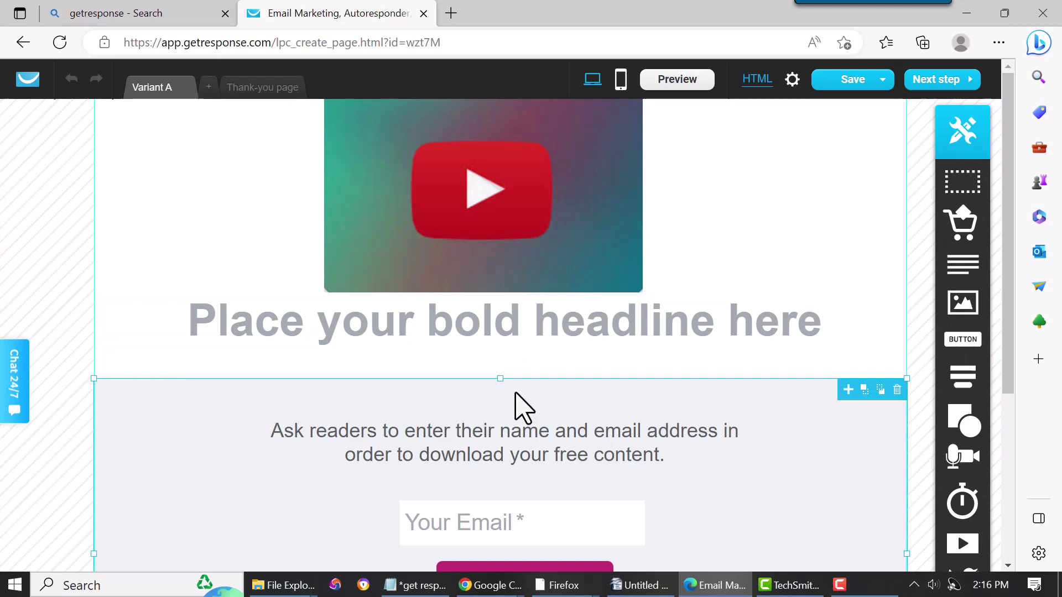
pyautogui.moveTo(500, 380); pyautogui.dragTo(498, 355)
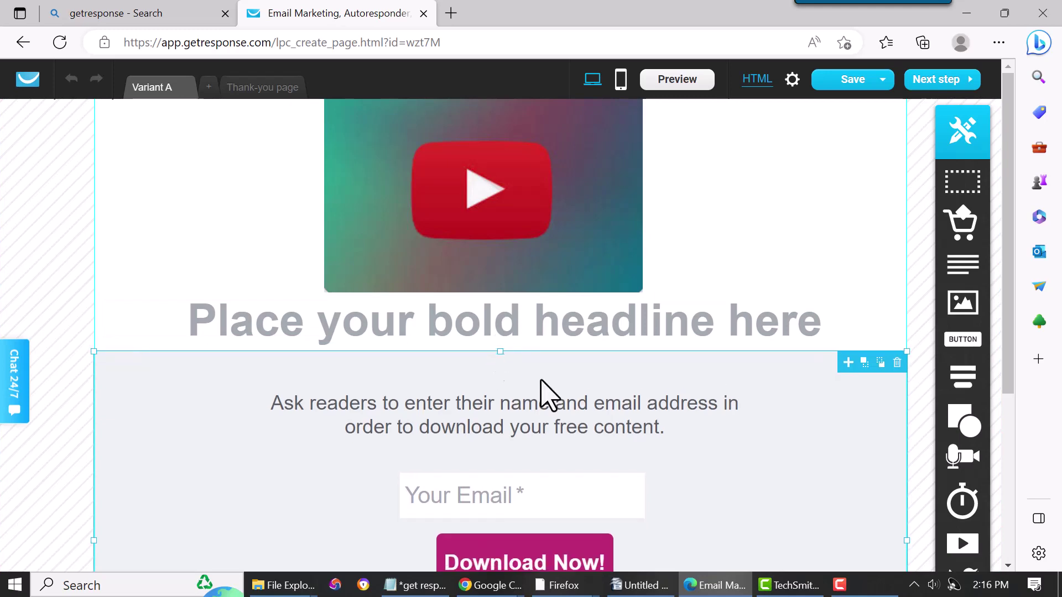
pyautogui.scroll(-1, 818, 453)
pyautogui.scroll(-4, 818, 453)
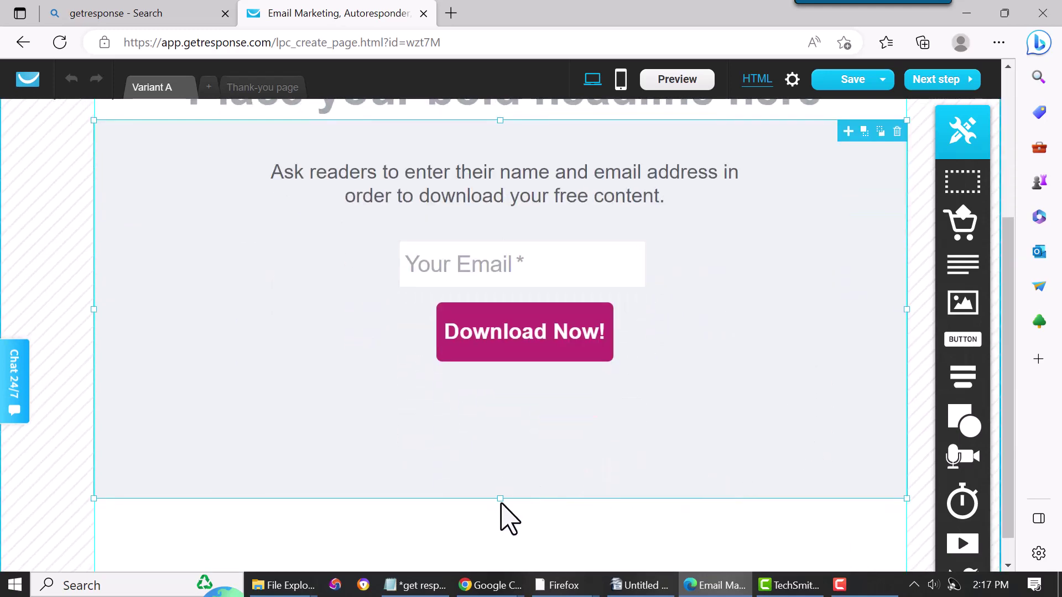
pyautogui.moveTo(502, 481); pyautogui.dragTo(502, 374)
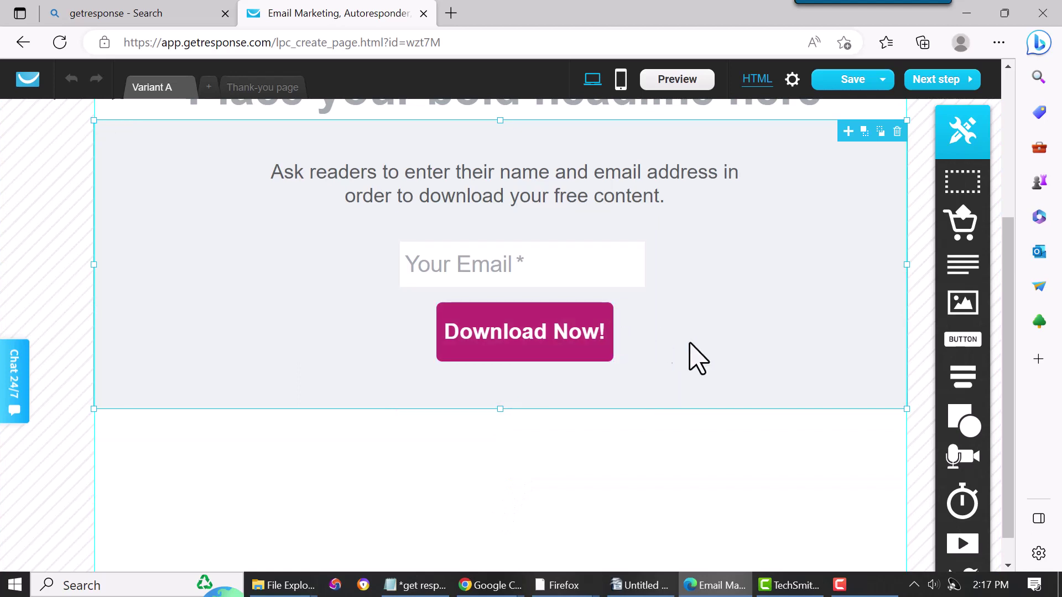
pyautogui.scroll(5, 737, 356)
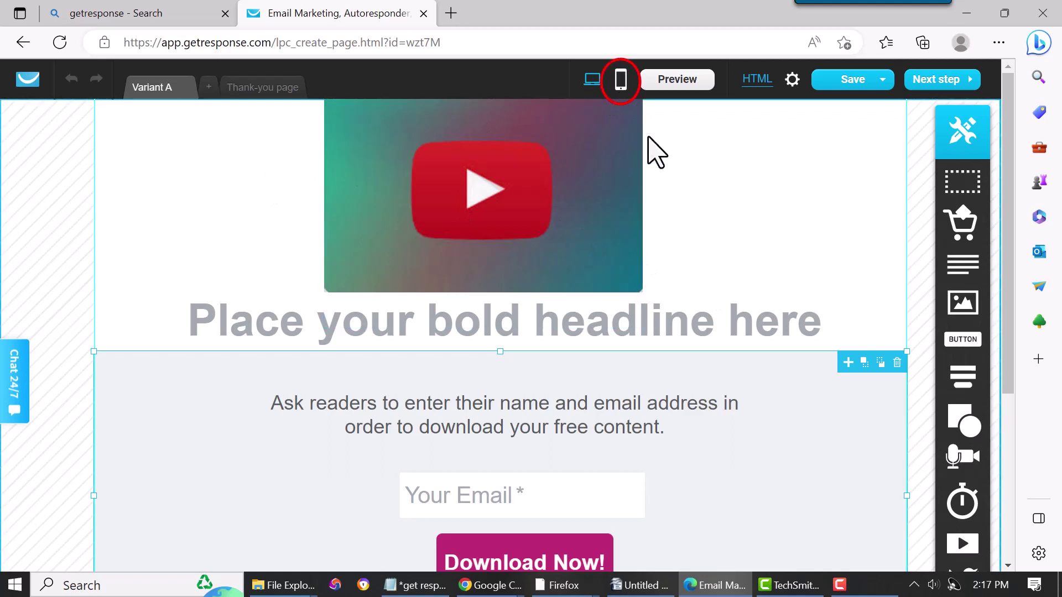
# Show the page in the mobile layout and select the headline block
pyautogui.click(619, 82)
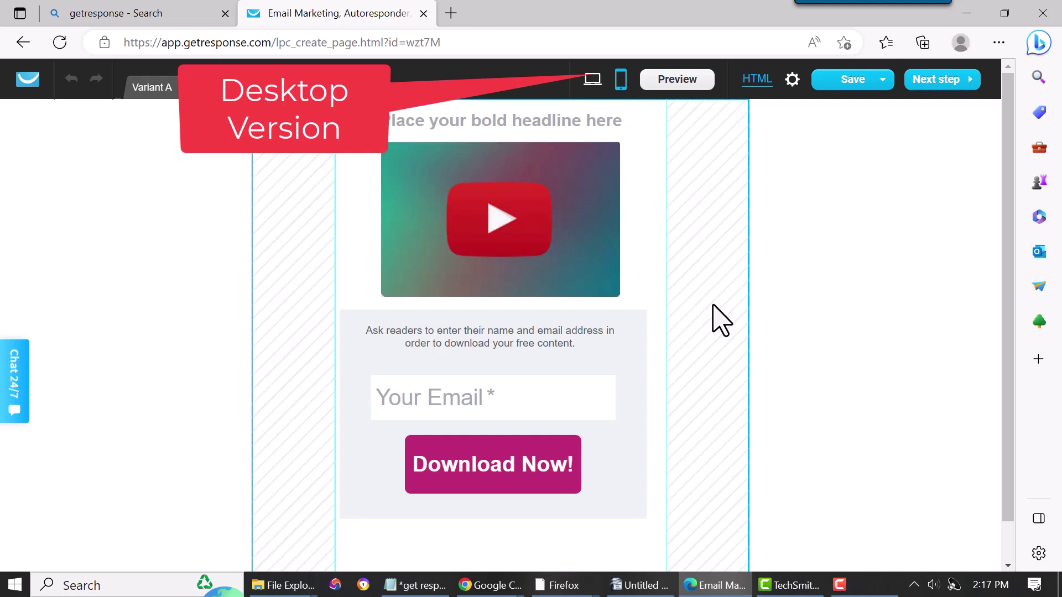
pyautogui.click(592, 80)
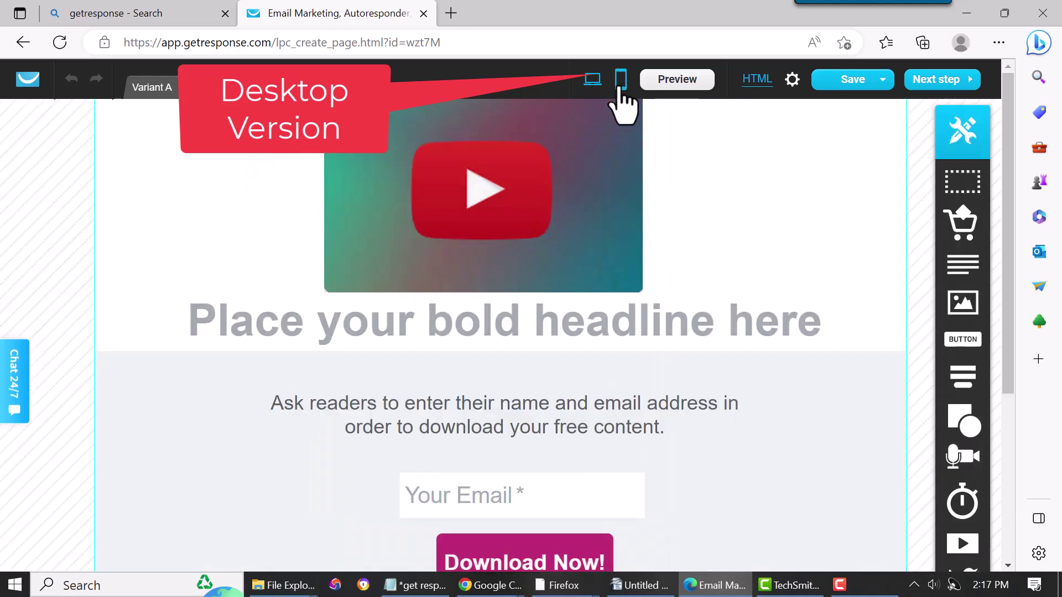
pyautogui.click(620, 81)
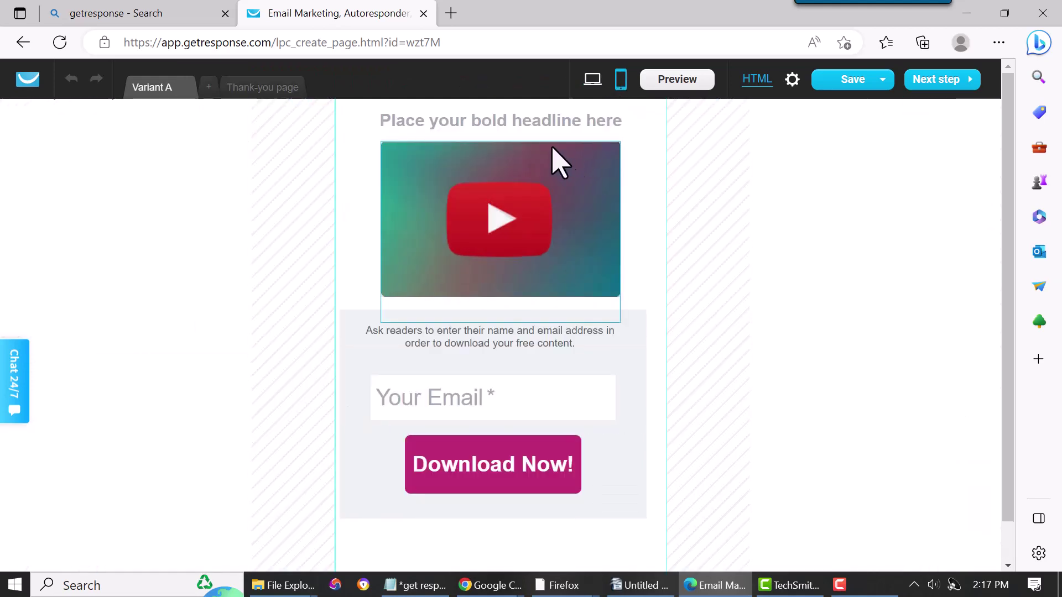
pyautogui.click(532, 127)
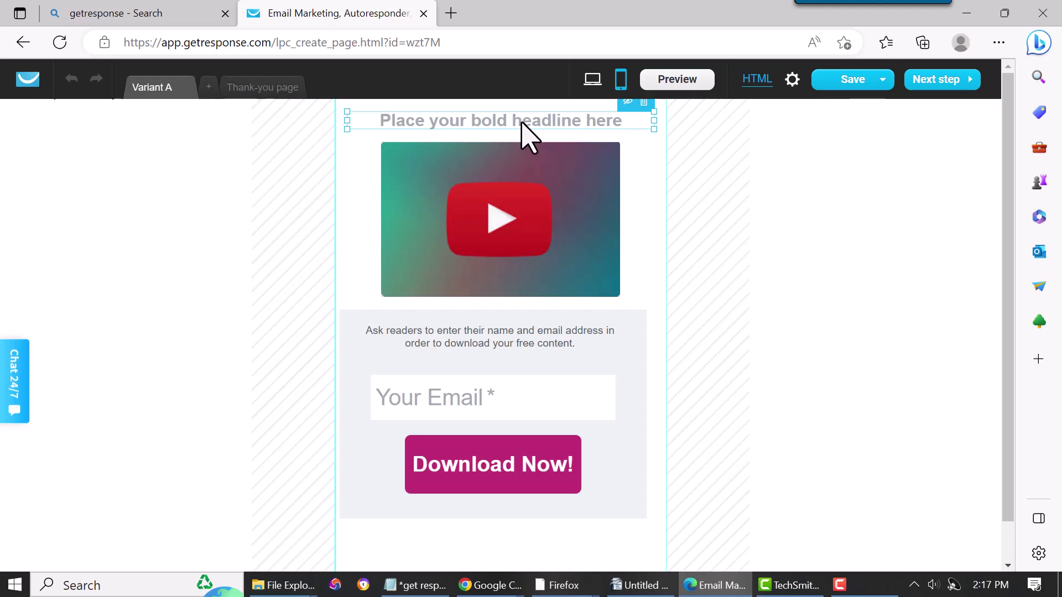
# Replace the mobile headline placeholder text with 'Make Money Now!'
pyautogui.click(554, 190)
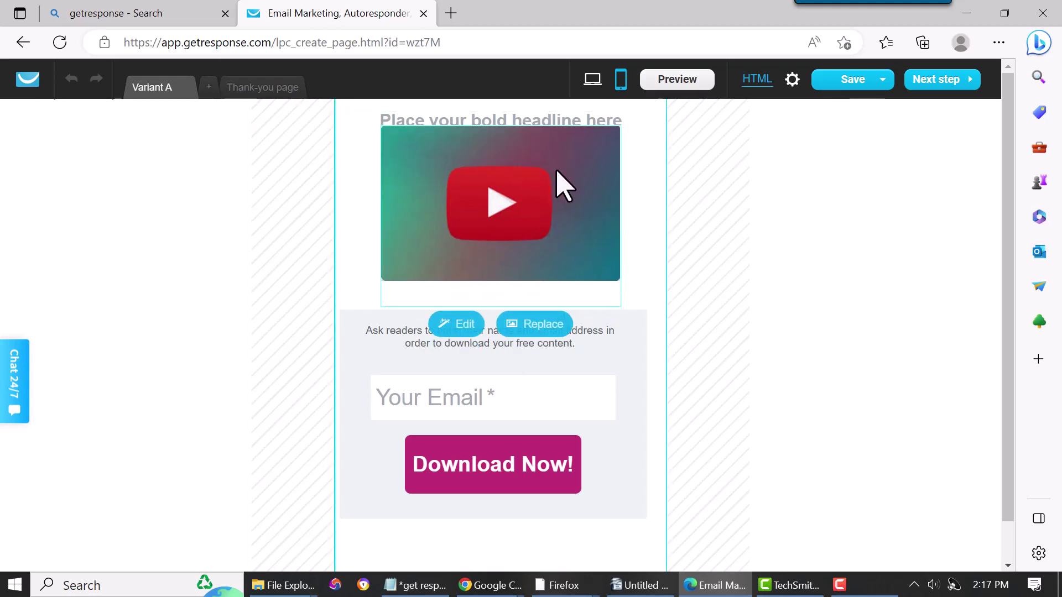
pyautogui.click(559, 124)
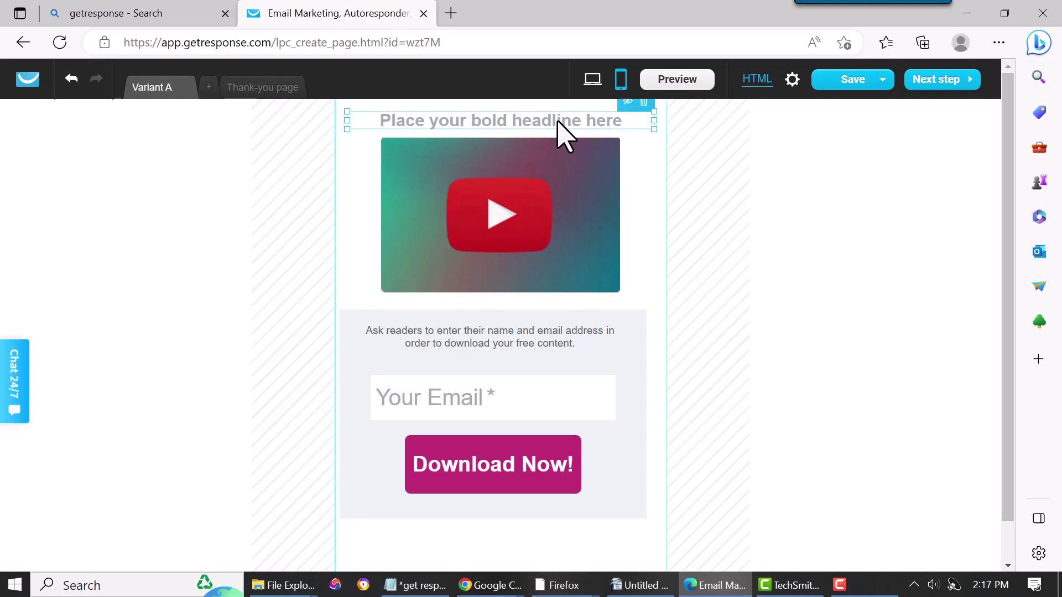
pyautogui.click(622, 126)
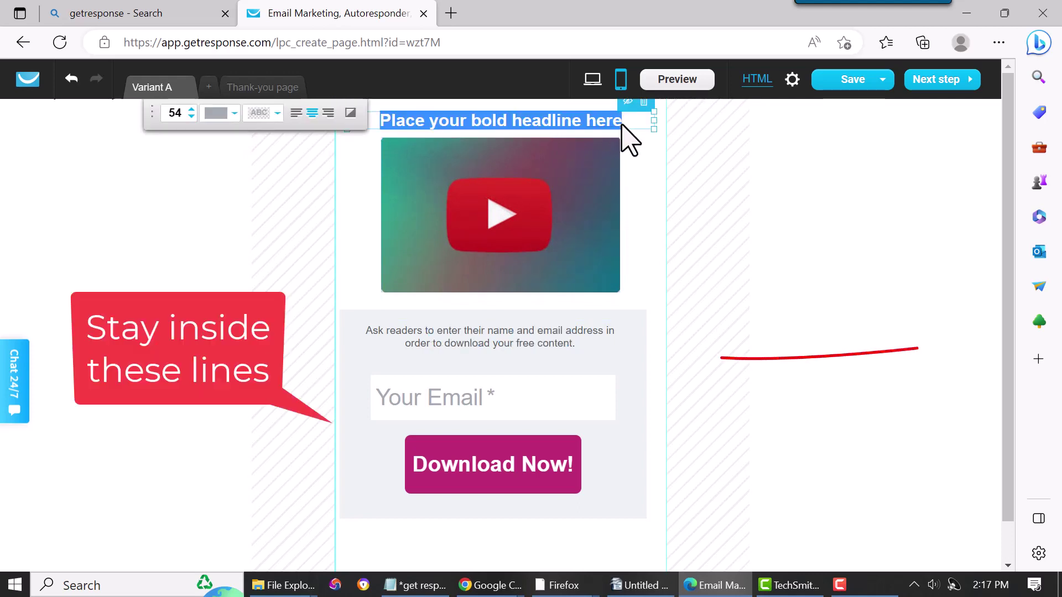
pyautogui.click(620, 126)
pyautogui.press('BackSpace')
pyautogui.press('BackSpace')
pyautogui.press('BackSpace')
pyautogui.press('BackSpace')
pyautogui.press('BackSpace')
pyautogui.press('BackSpace')
pyautogui.press('BackSpace')
pyautogui.press('BackSpace')
pyautogui.press('BackSpace')
pyautogui.press('BackSpace')
pyautogui.press('BackSpace')
pyautogui.press('BackSpace')
pyautogui.press('BackSpace')
pyautogui.press('BackSpace')
pyautogui.press('BackSpace')
pyautogui.press('BackSpace')
pyautogui.press('BackSpace')
pyautogui.press('BackSpace')
pyautogui.press('BackSpace')
pyautogui.press('BackSpace')
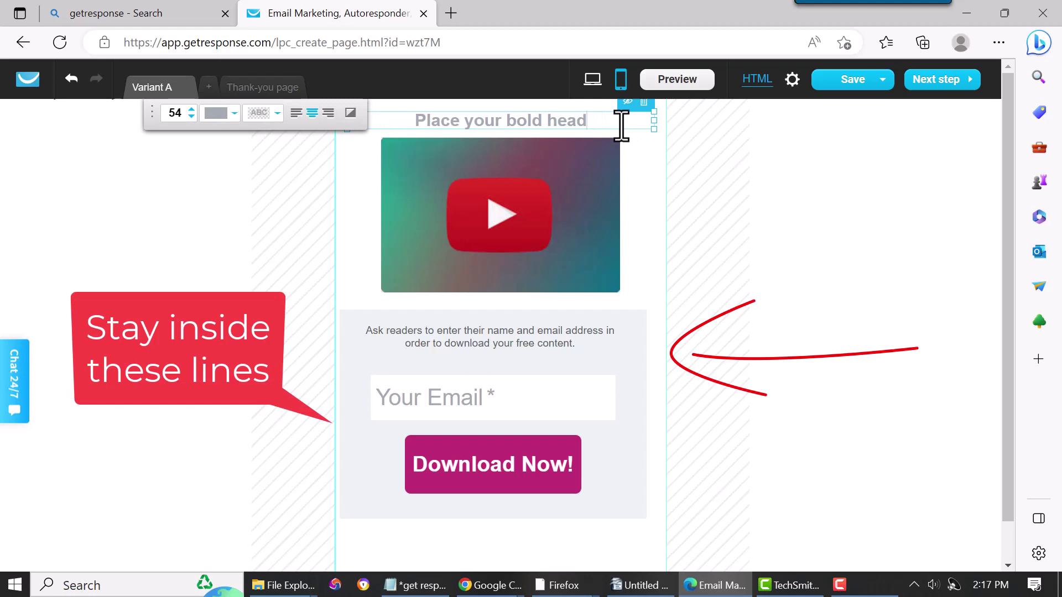
pyautogui.press('BackSpace')
pyautogui.press('BackSpace')
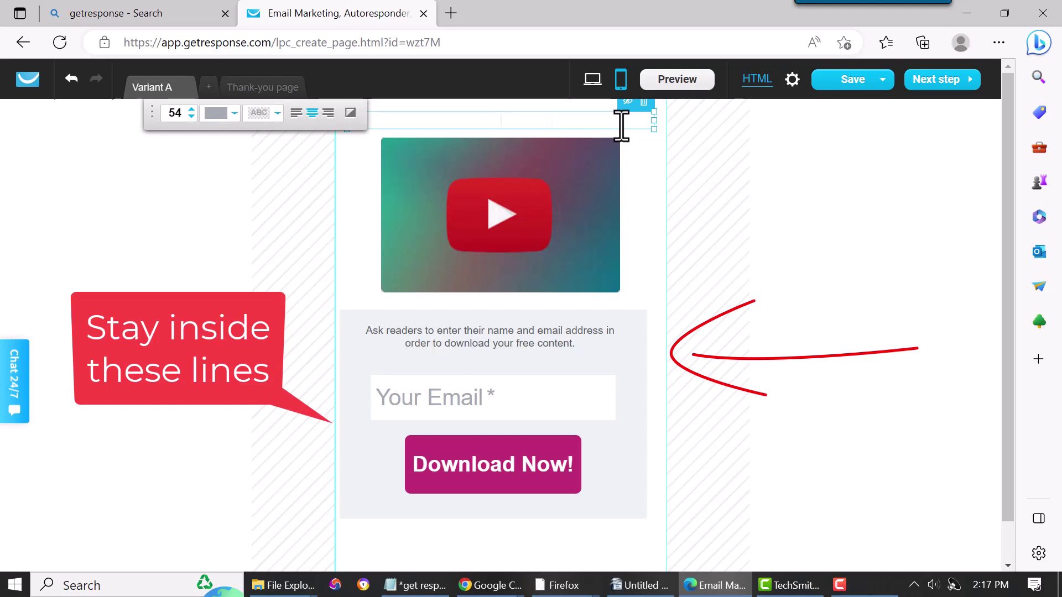
pyautogui.write('Make Mon')
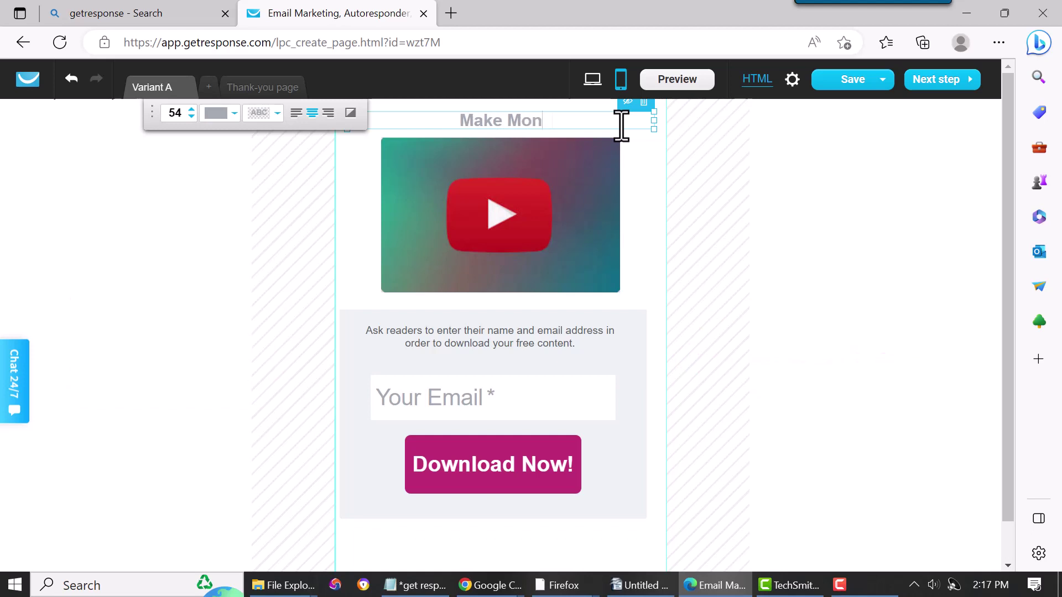
pyautogui.write('ey Now!')
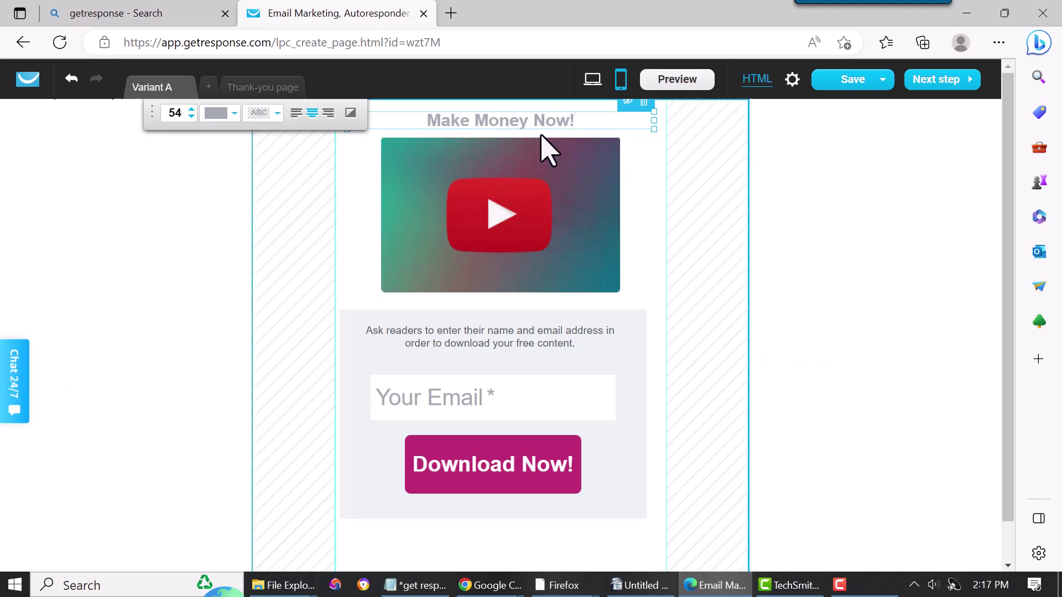
# Set the 'Make Money Now!' headline text colour to black (#000000)
pyautogui.click(232, 118)
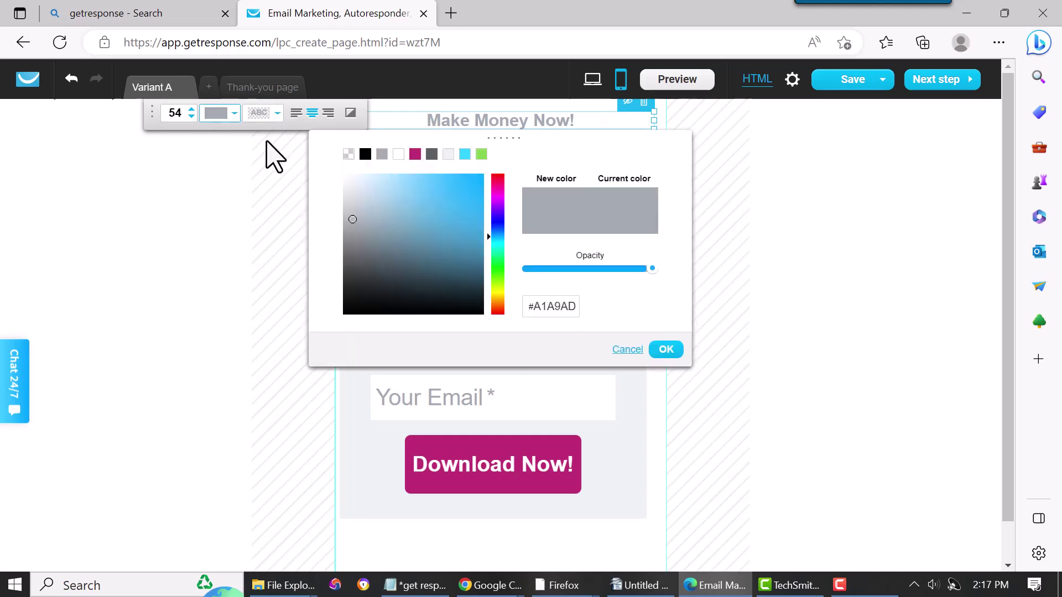
pyautogui.click(365, 154)
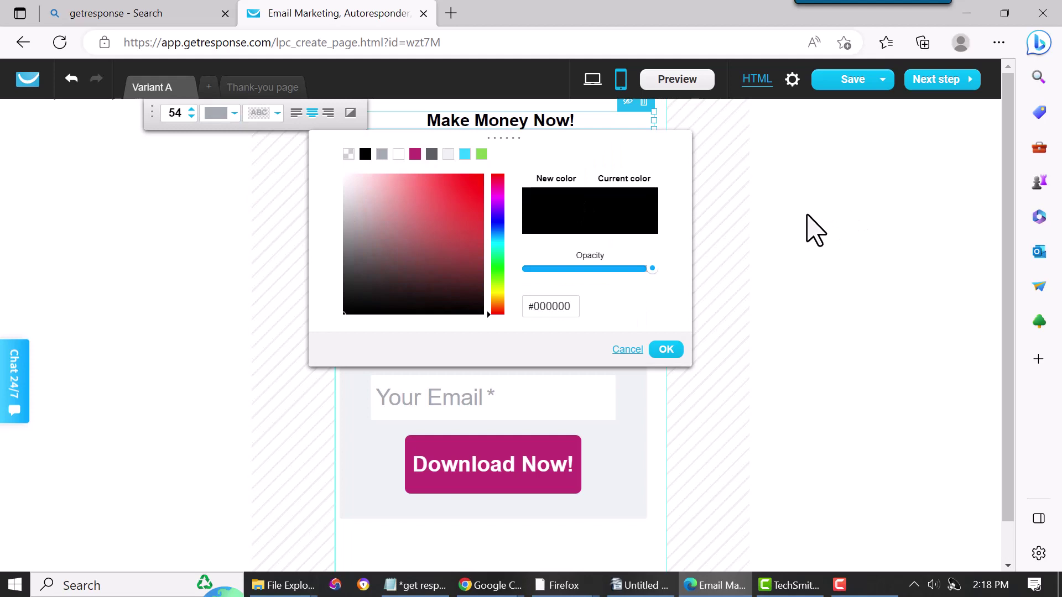
pyautogui.click(666, 349)
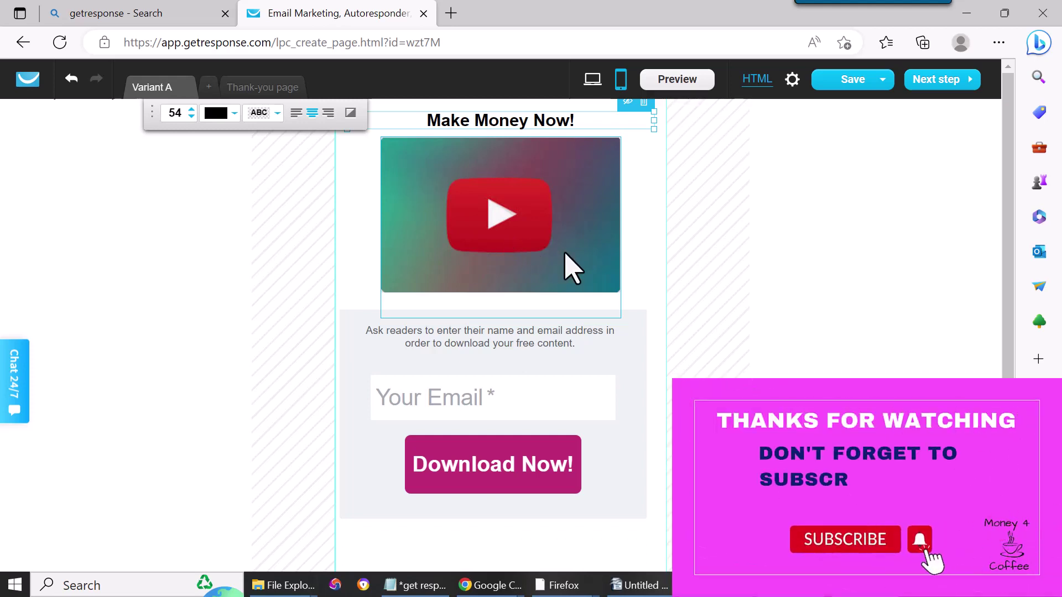
# Resize the video to 215x162 and move the email form directly beneath it
pyautogui.click(572, 268)
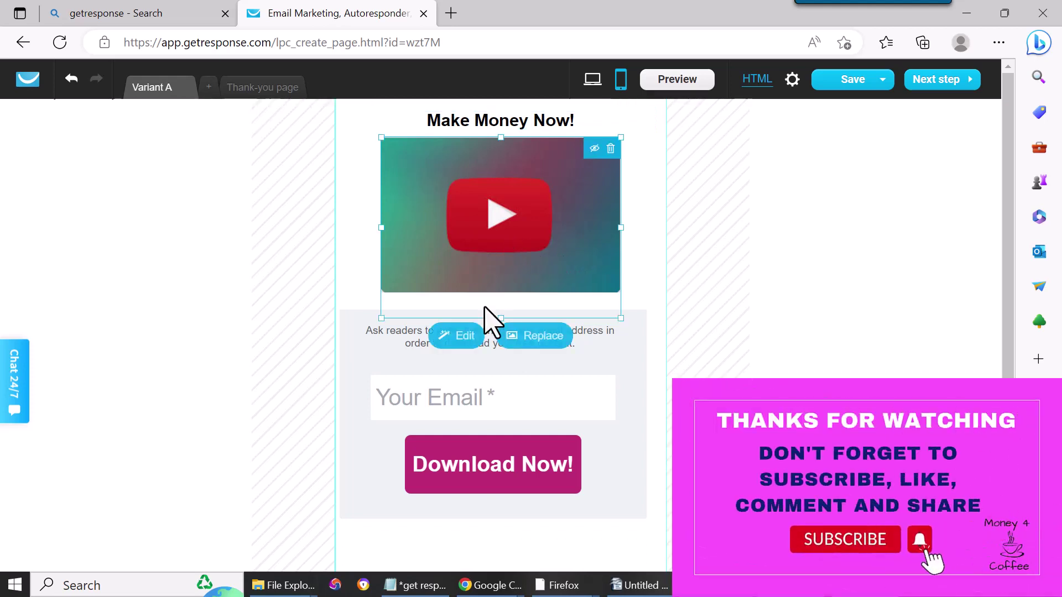
pyautogui.moveTo(497, 315); pyautogui.dragTo(502, 271)
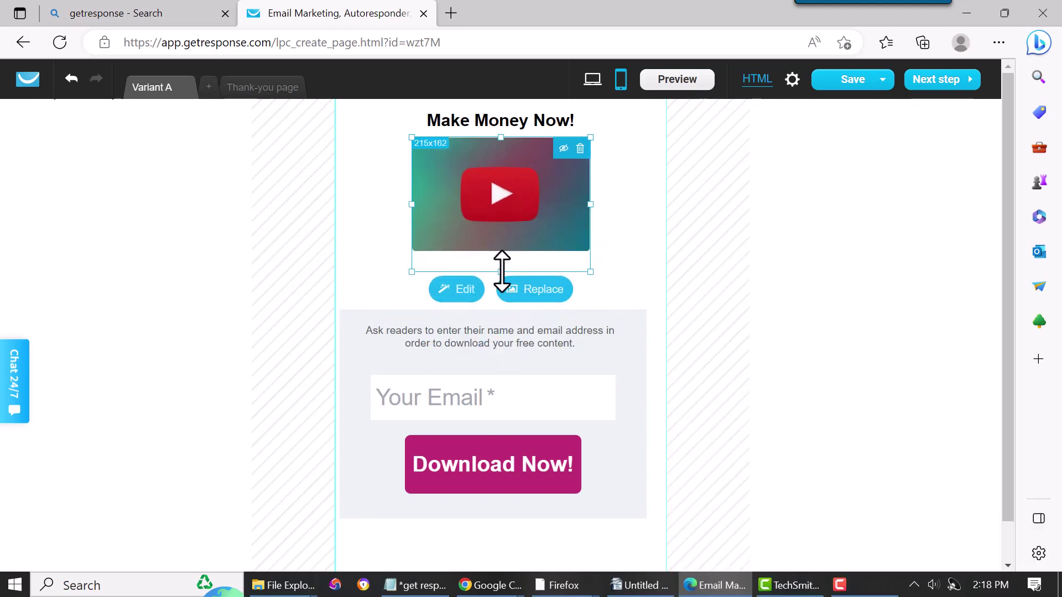
pyautogui.moveTo(578, 367); pyautogui.dragTo(558, 355)
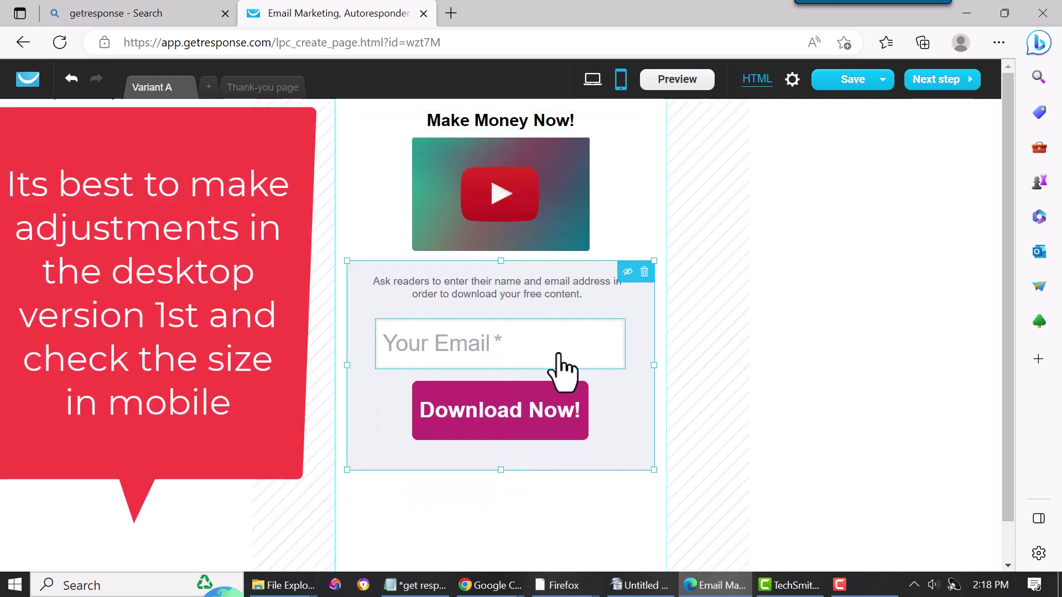
# Give the Download Now! button a border radius of 42 for fully rounded corners
pyautogui.click(506, 421)
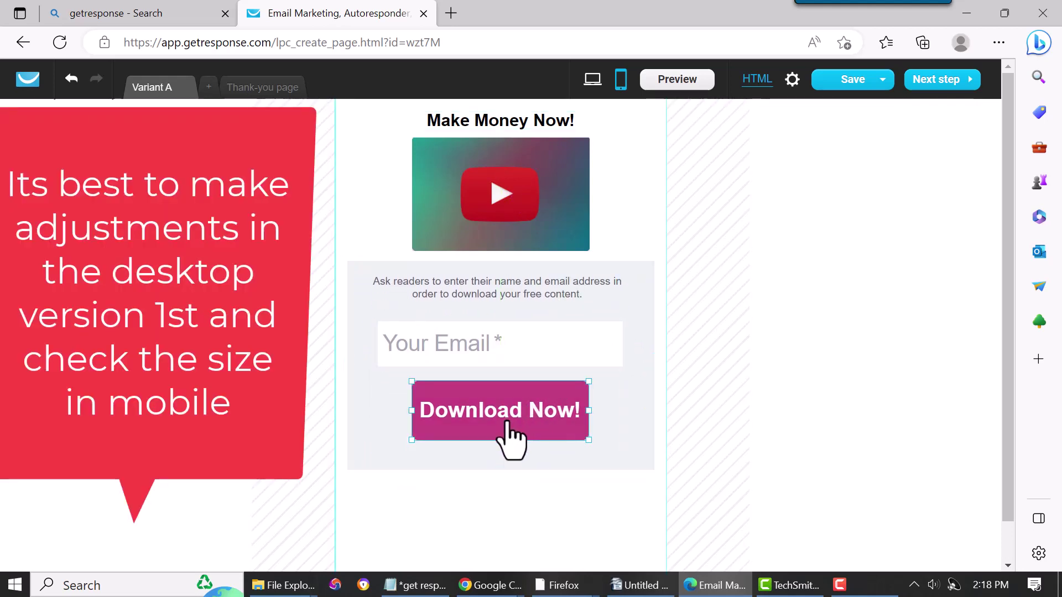
pyautogui.doubleClick(549, 407)
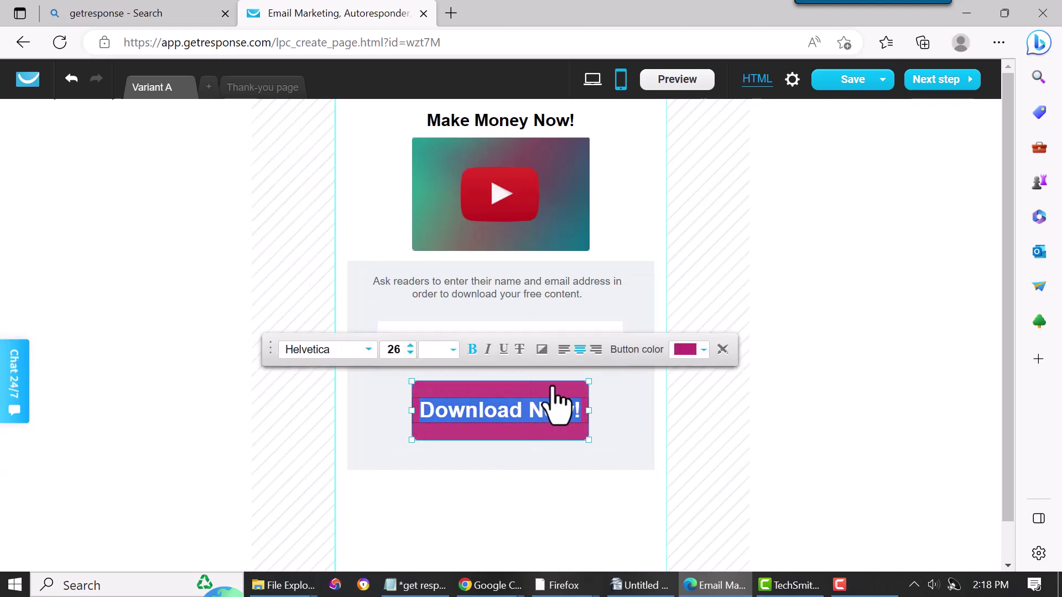
pyautogui.click(722, 350)
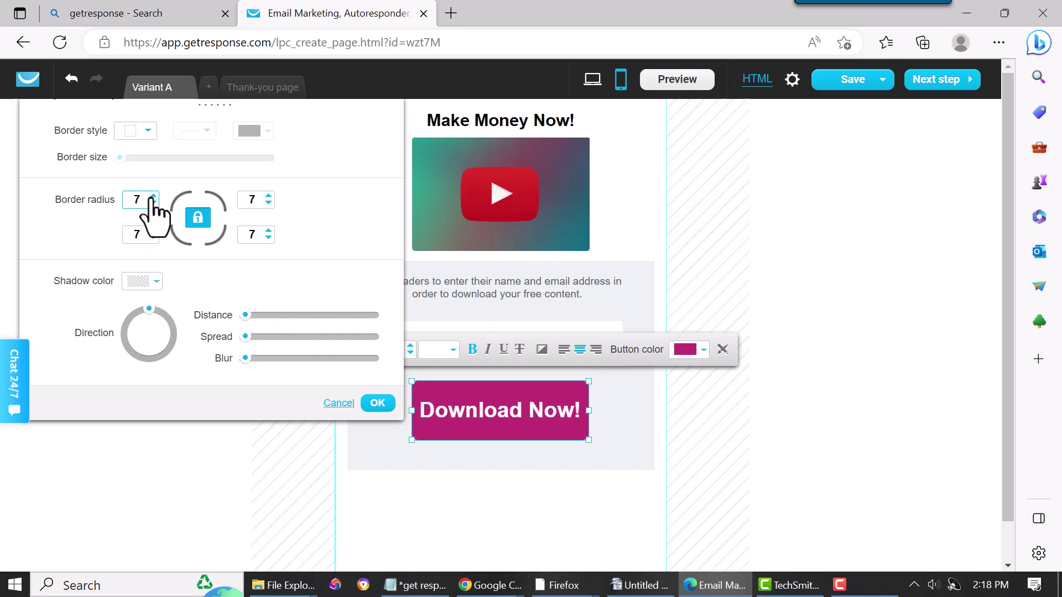
pyautogui.scroll(20, 151, 200)
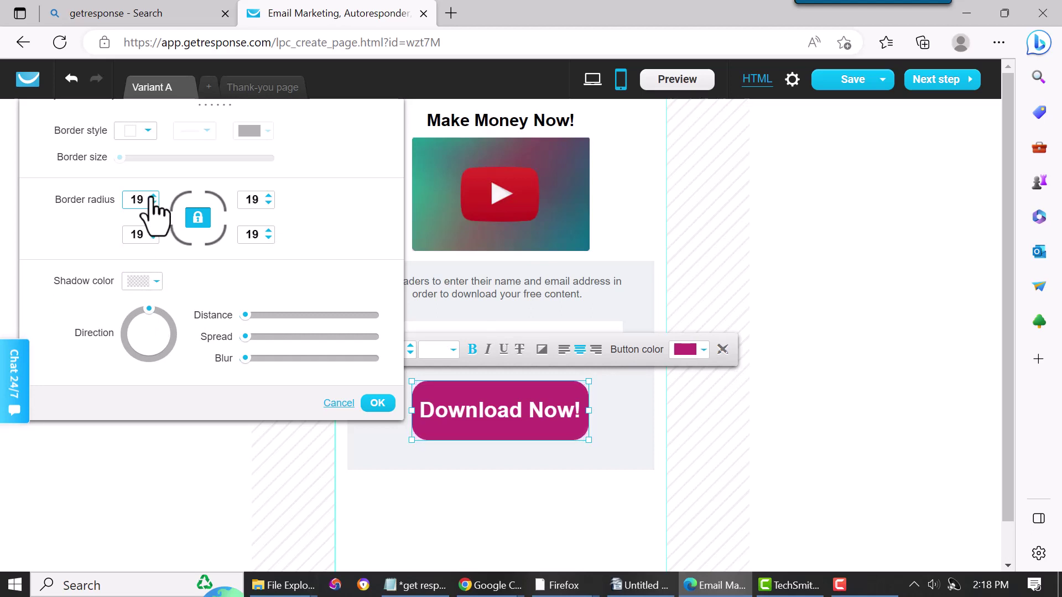
pyautogui.scroll(12, 151, 200)
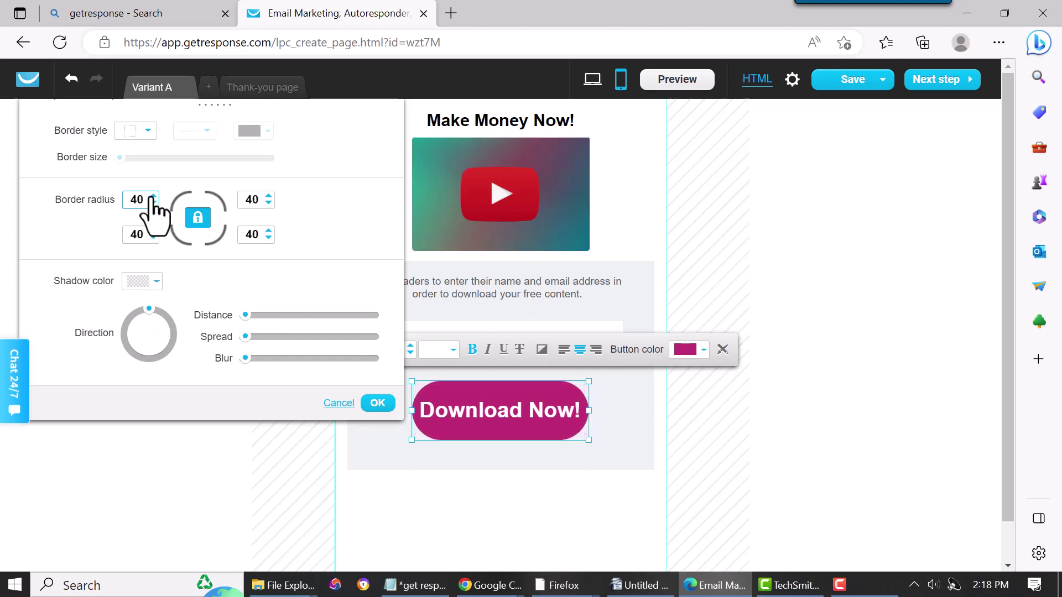
pyautogui.click(376, 403)
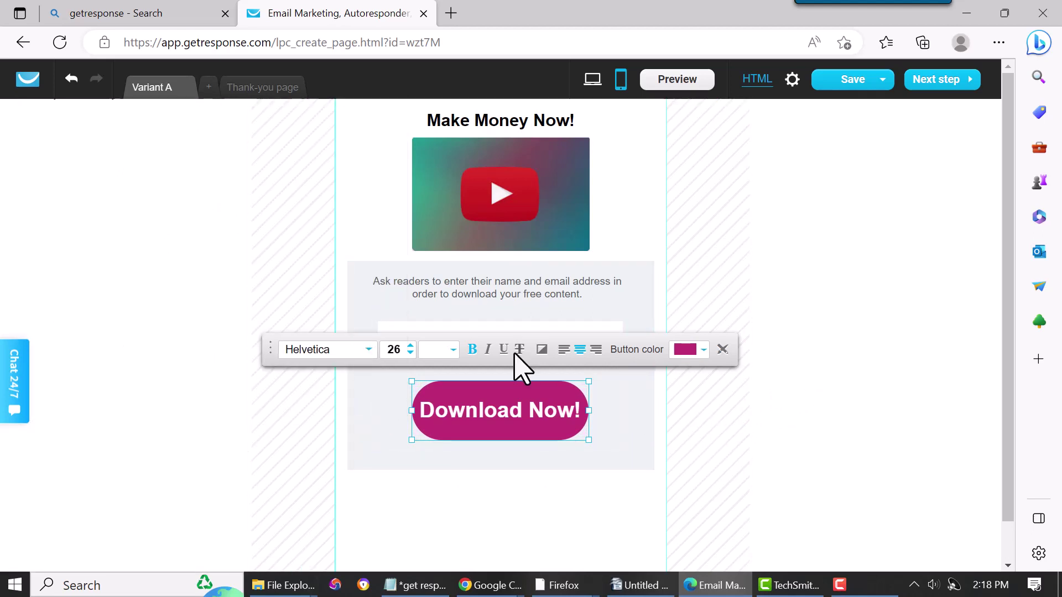
# Set the button text to size 25 in Arial, after trying Chewy and Georgia
pyautogui.click(409, 354)
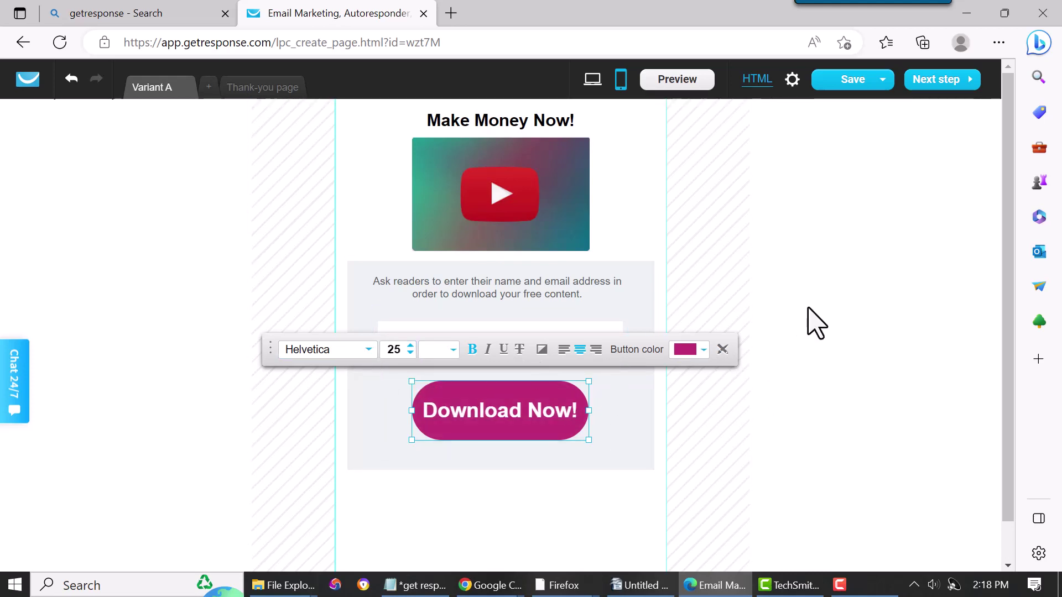
pyautogui.click(355, 354)
pyautogui.click(335, 398)
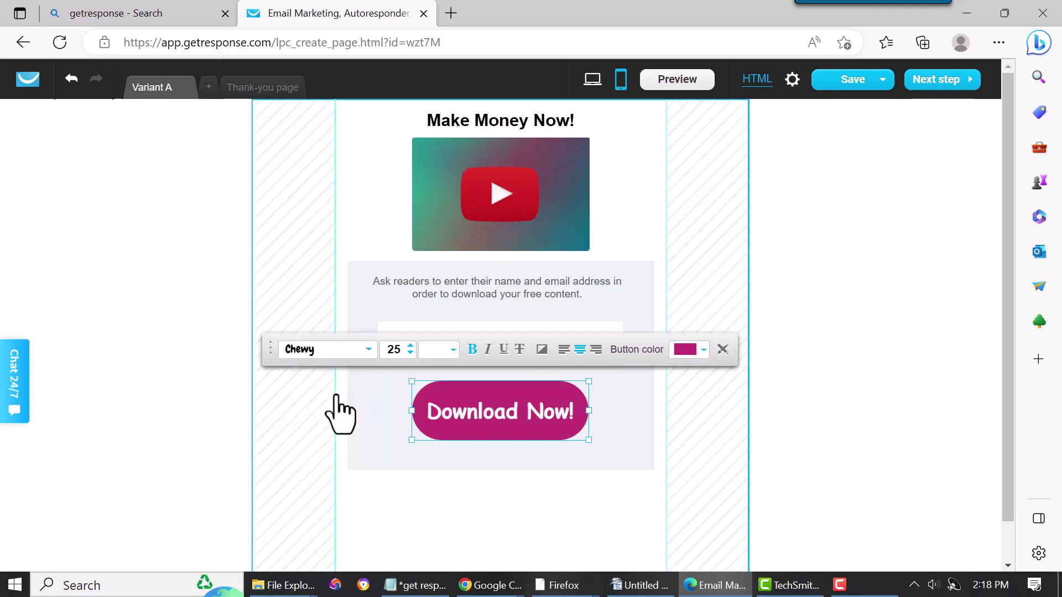
pyautogui.click(338, 357)
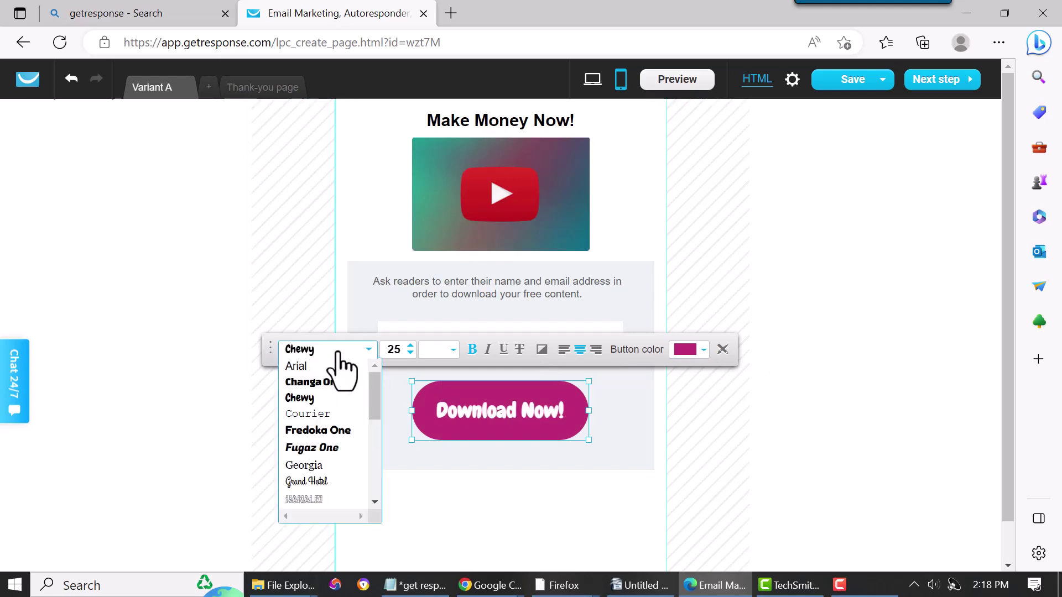
pyautogui.click(308, 467)
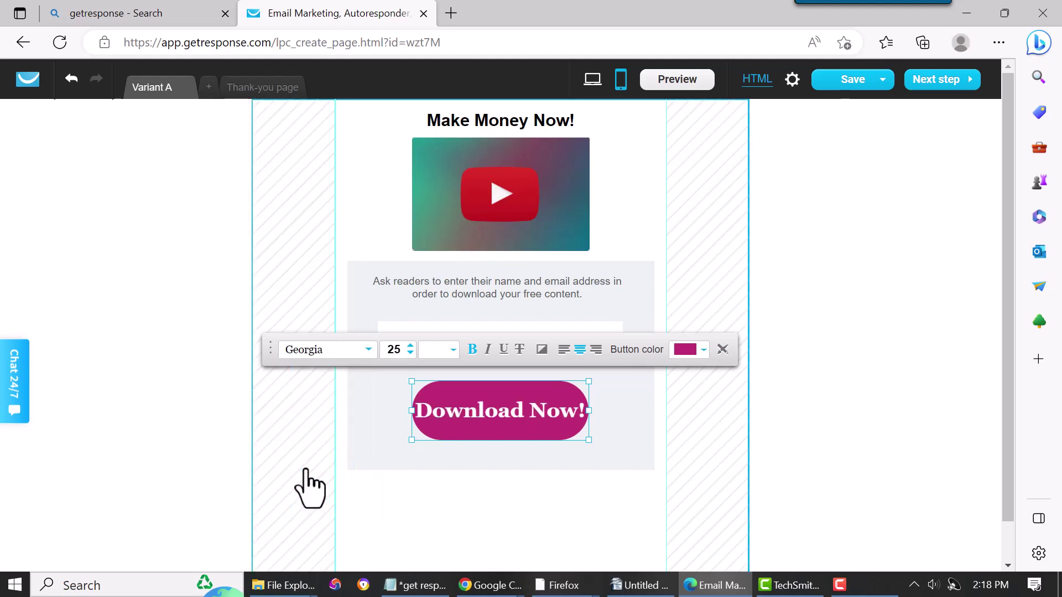
pyautogui.click(327, 349)
pyautogui.click(324, 363)
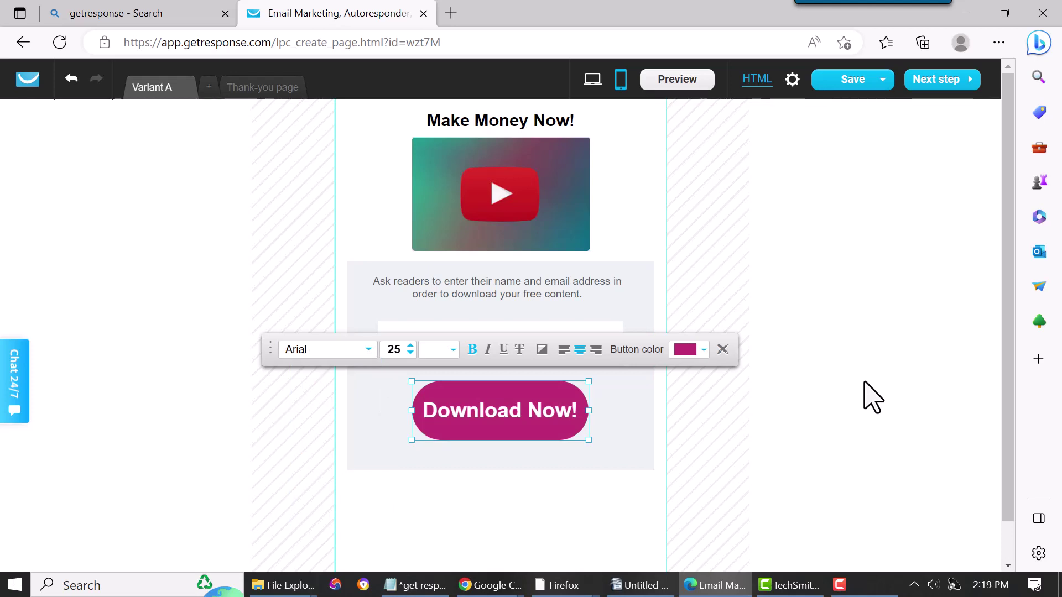
# Select the email form block and show its background colour choices
pyautogui.click(641, 427)
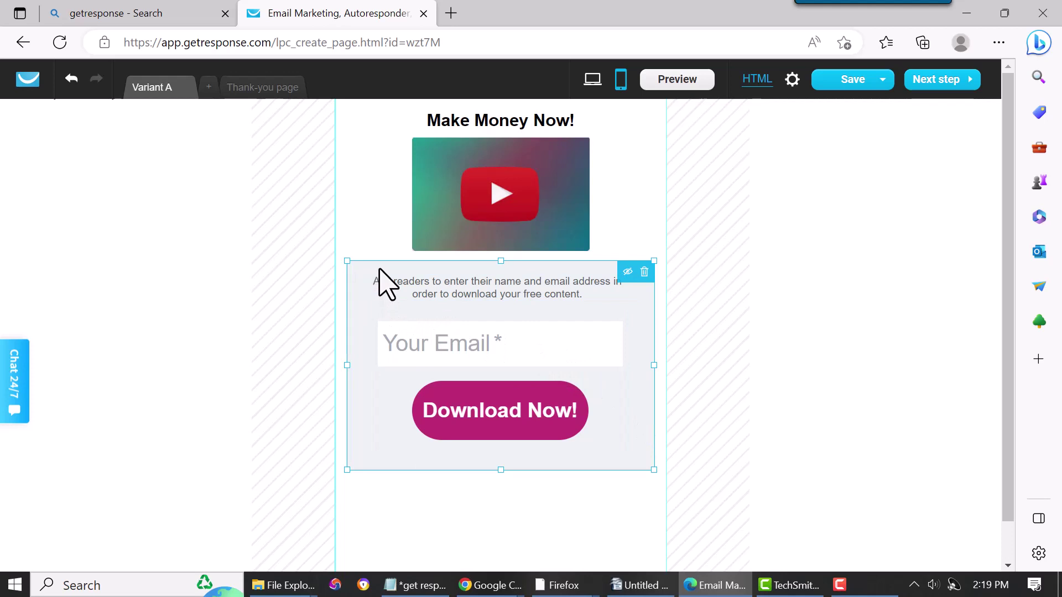
pyautogui.click(386, 283)
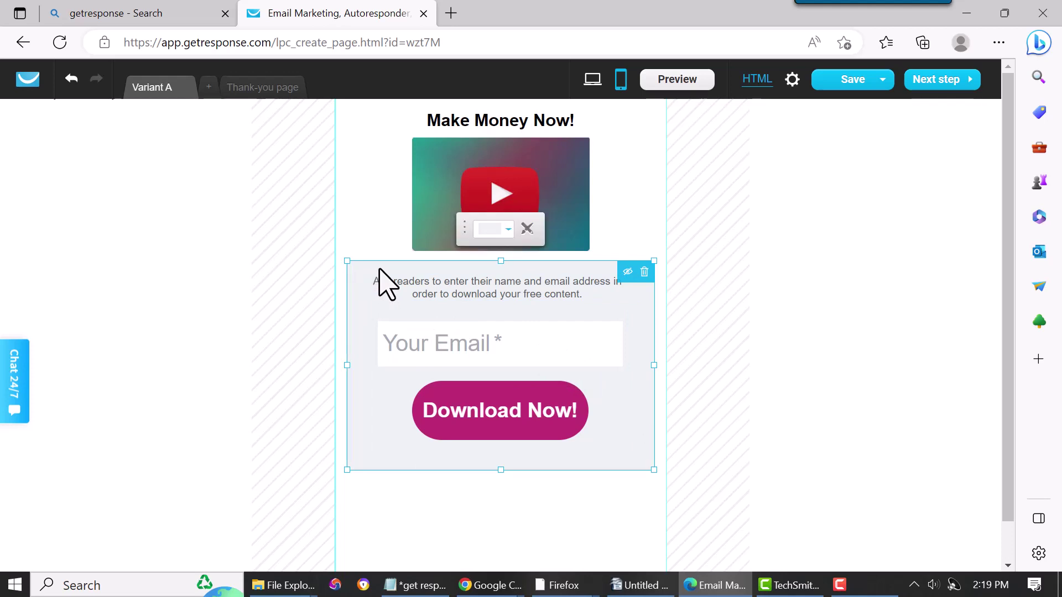
pyautogui.click(482, 231)
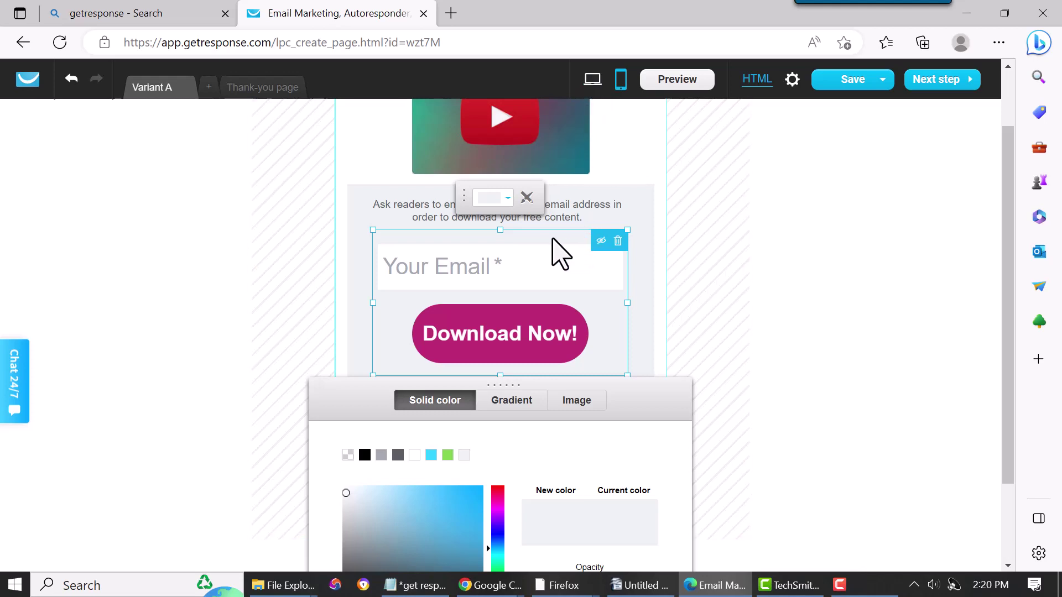
# Review the form fields in desktop view, keep them unchanged, and return to mobile view
pyautogui.click(591, 79)
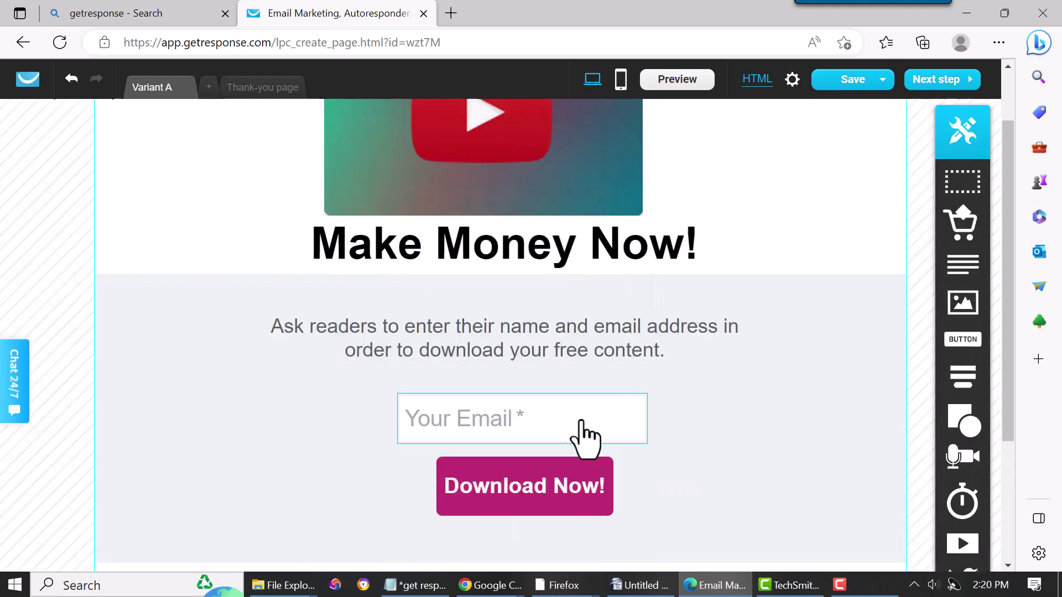
pyautogui.click(457, 397)
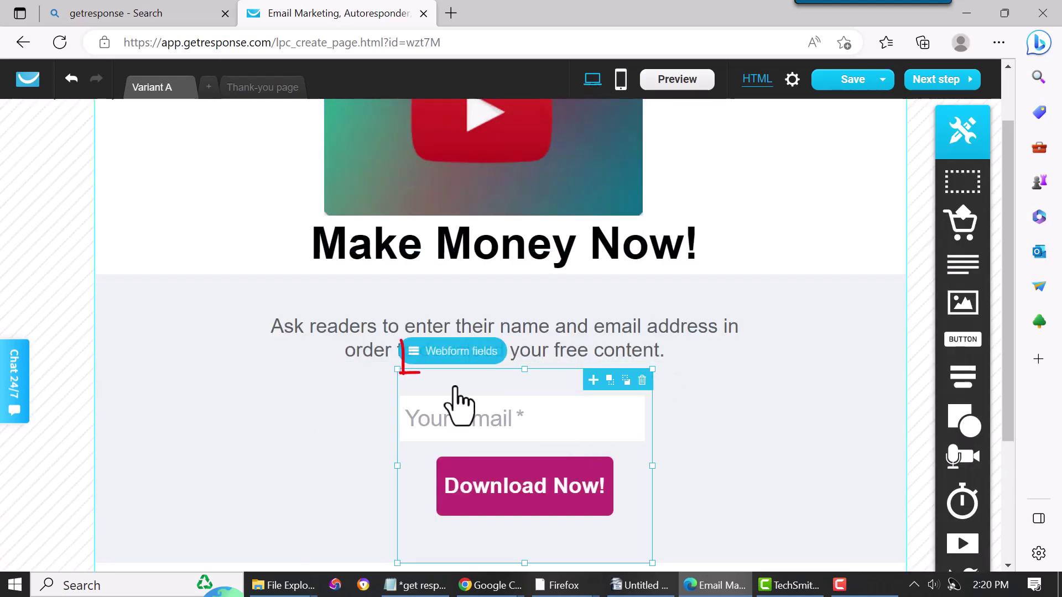
pyautogui.click(459, 357)
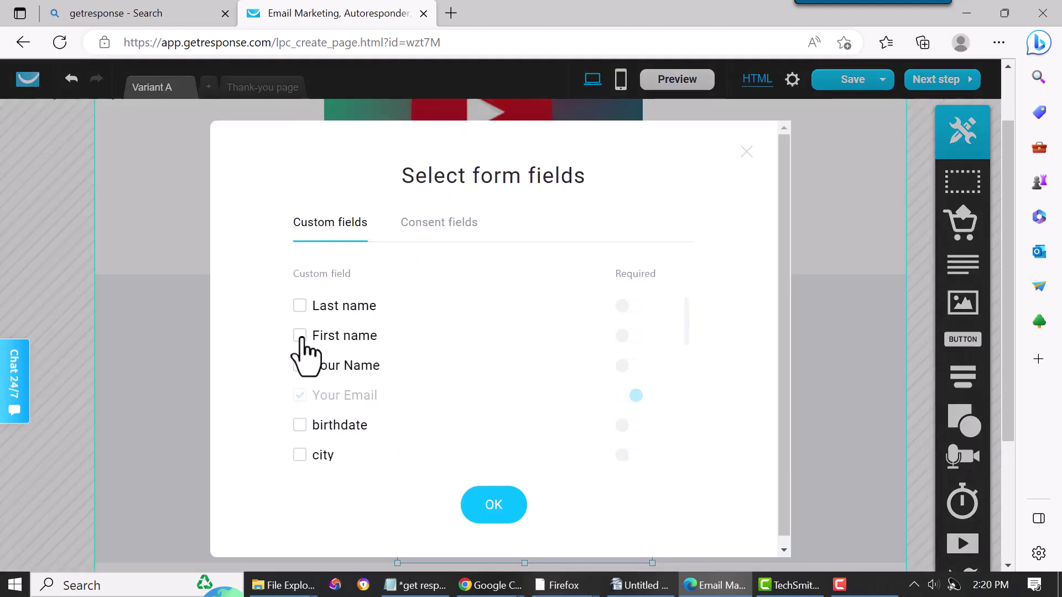
pyautogui.click(497, 504)
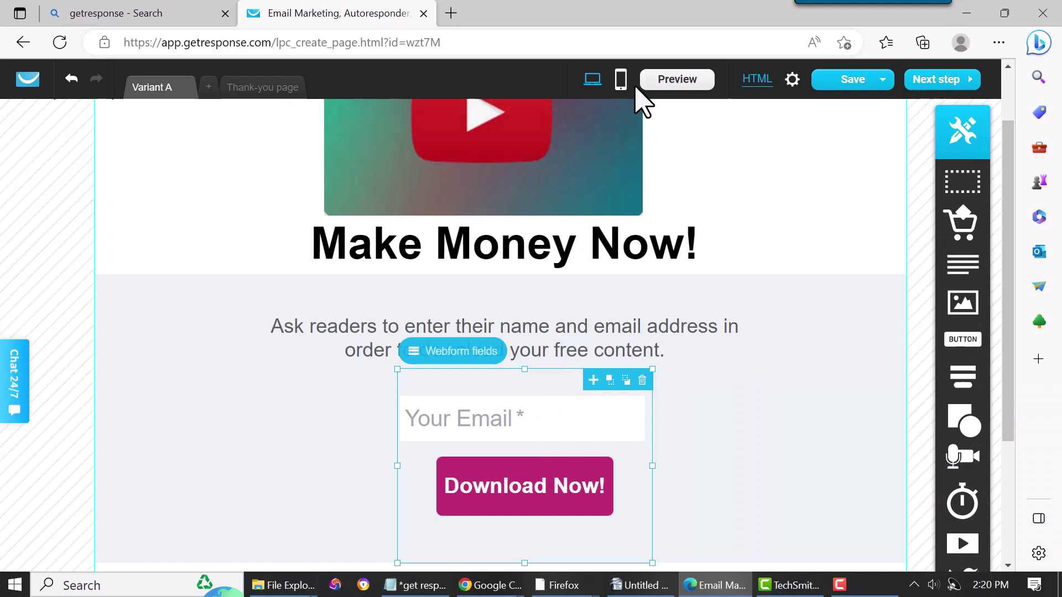
pyautogui.click(621, 81)
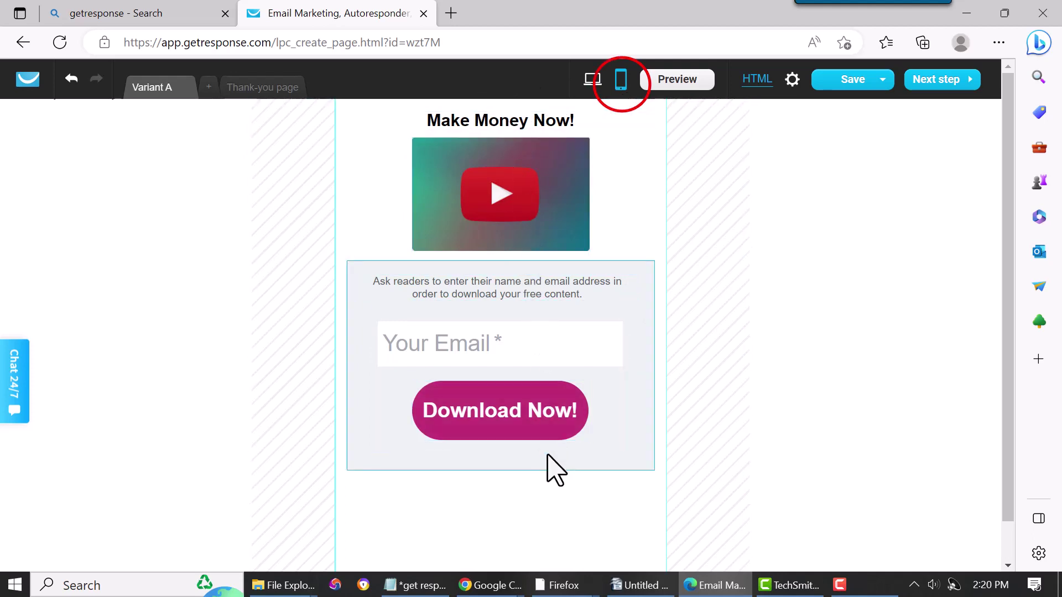
# Shrink the mobile email form block to 370x230 so it ends just below the Download Now! button
pyautogui.click(645, 394)
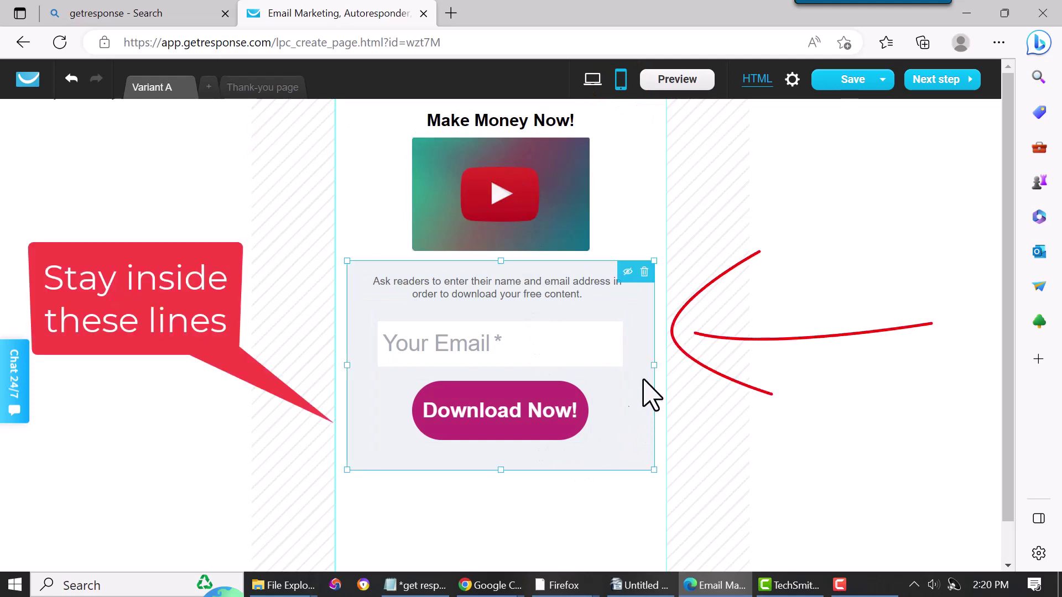
pyautogui.moveTo(498, 470); pyautogui.dragTo(497, 451)
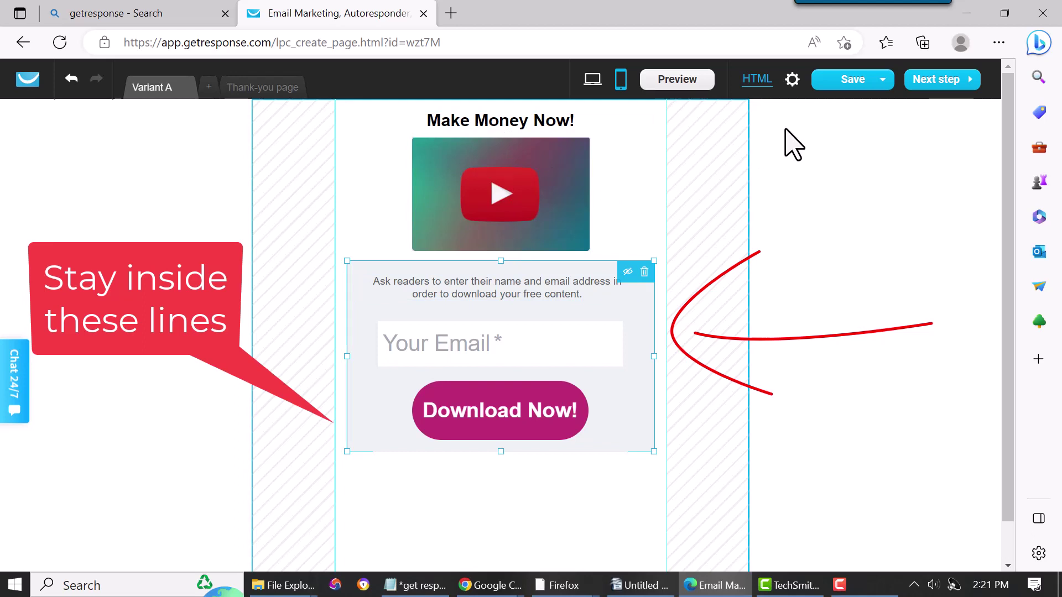
# Save landing page 770 with the finished mobile layout edits
pyautogui.click(848, 81)
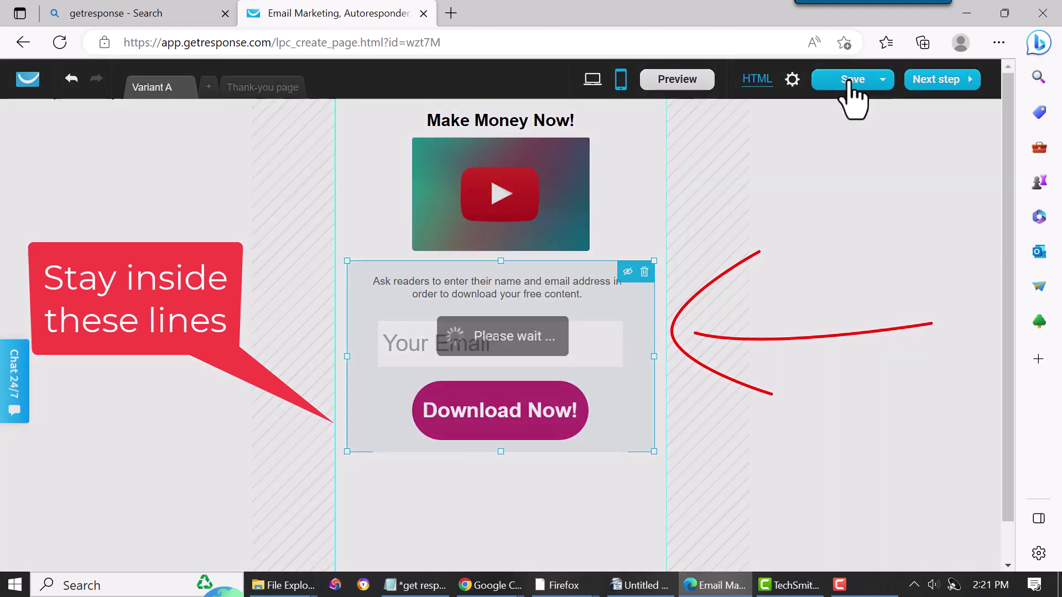